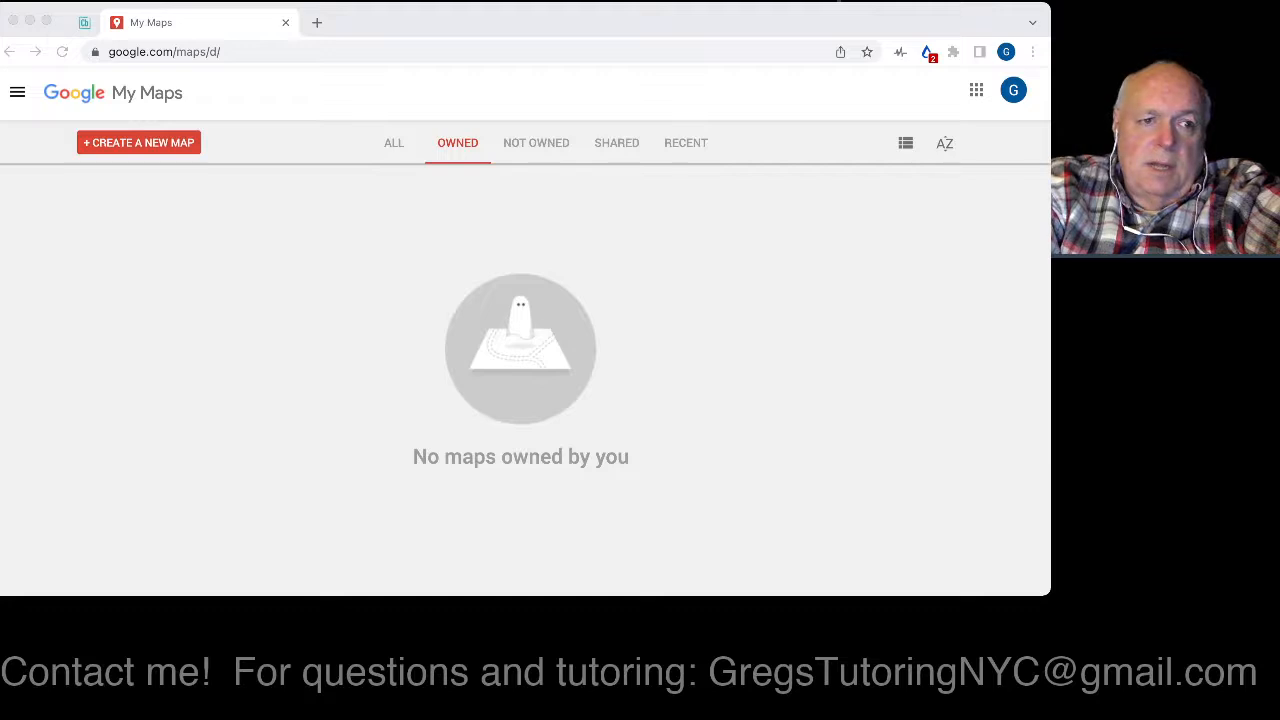
Step: Upload SHS.csv from the device into the untitled layer of a new map
key(super+Tab)
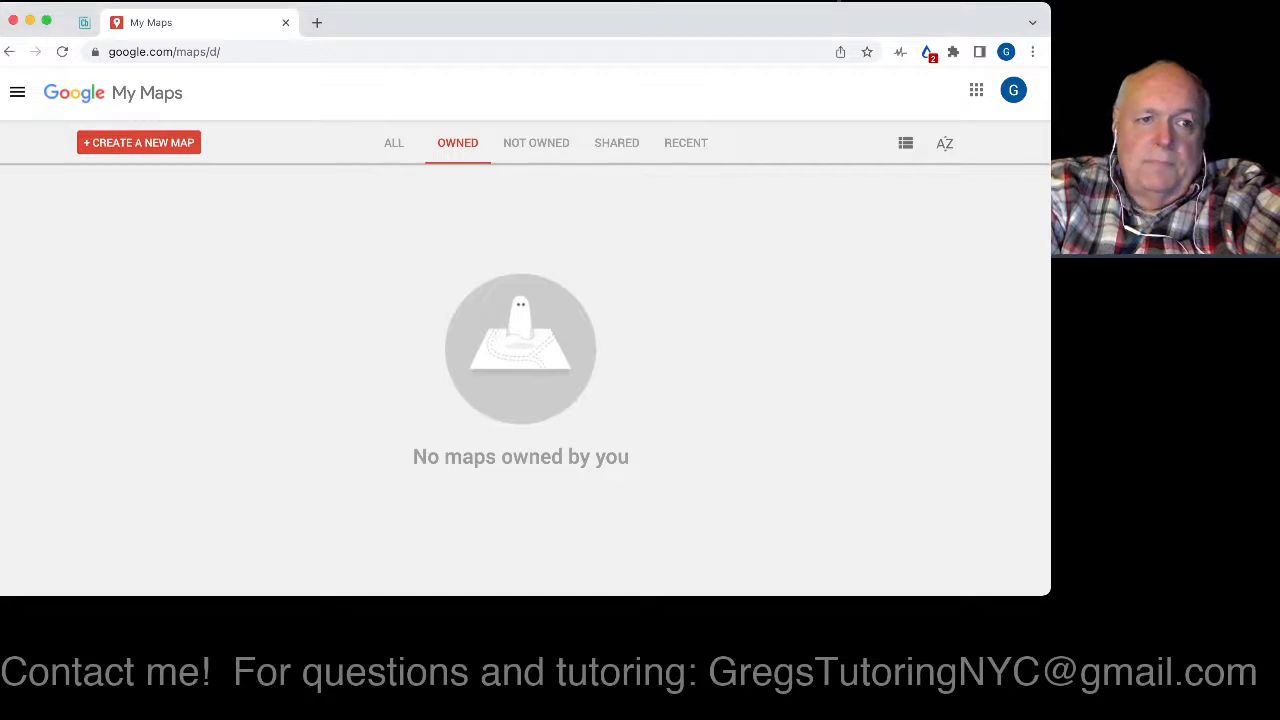
key(super+r)
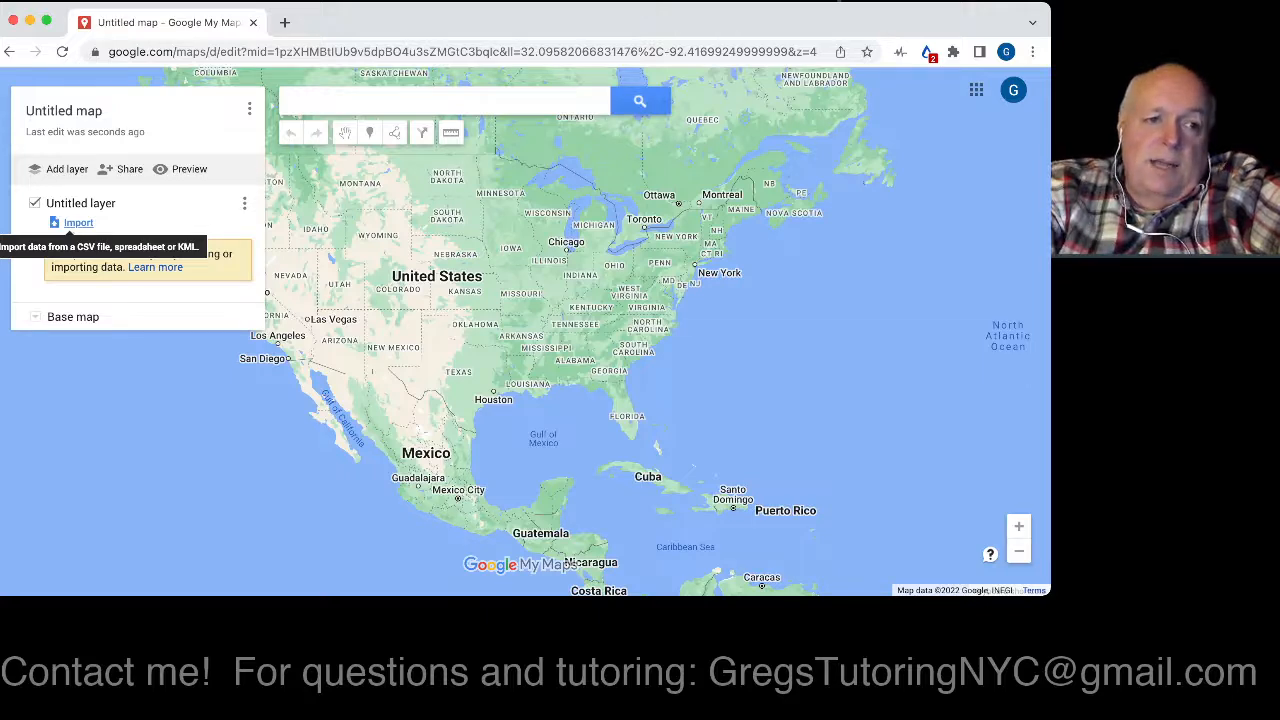
click(75, 223)
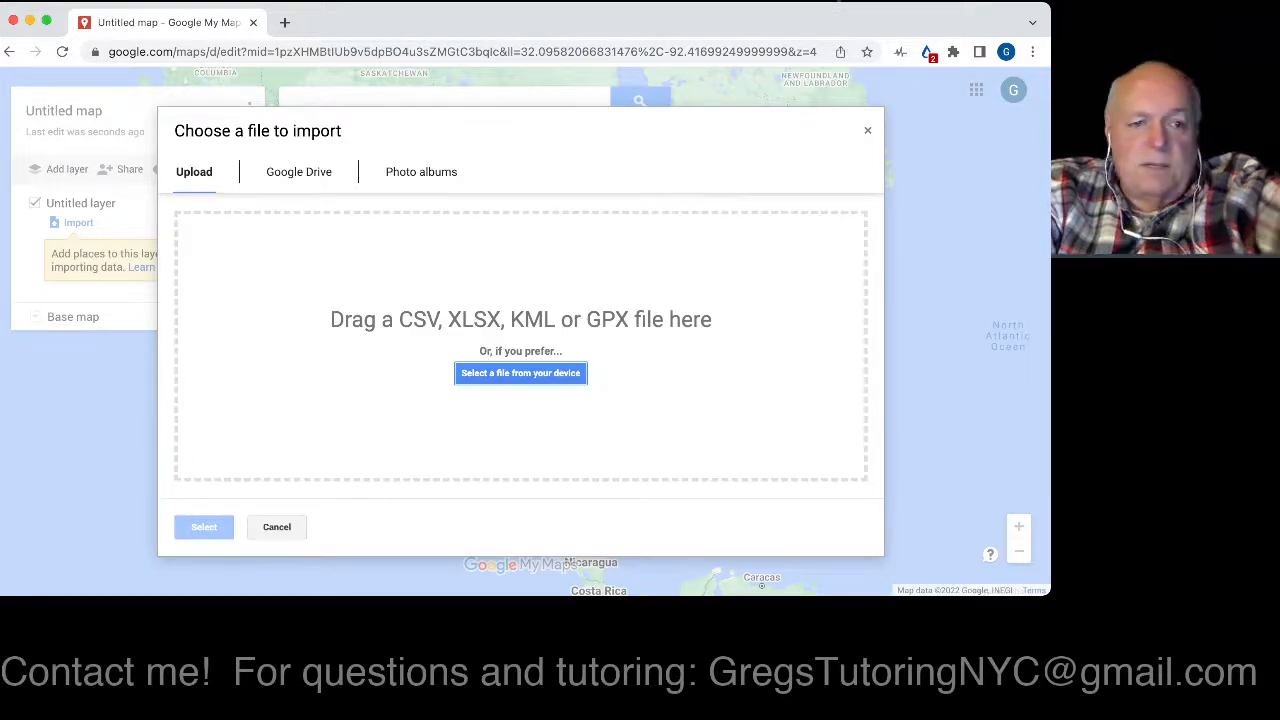
key(super+Tab)
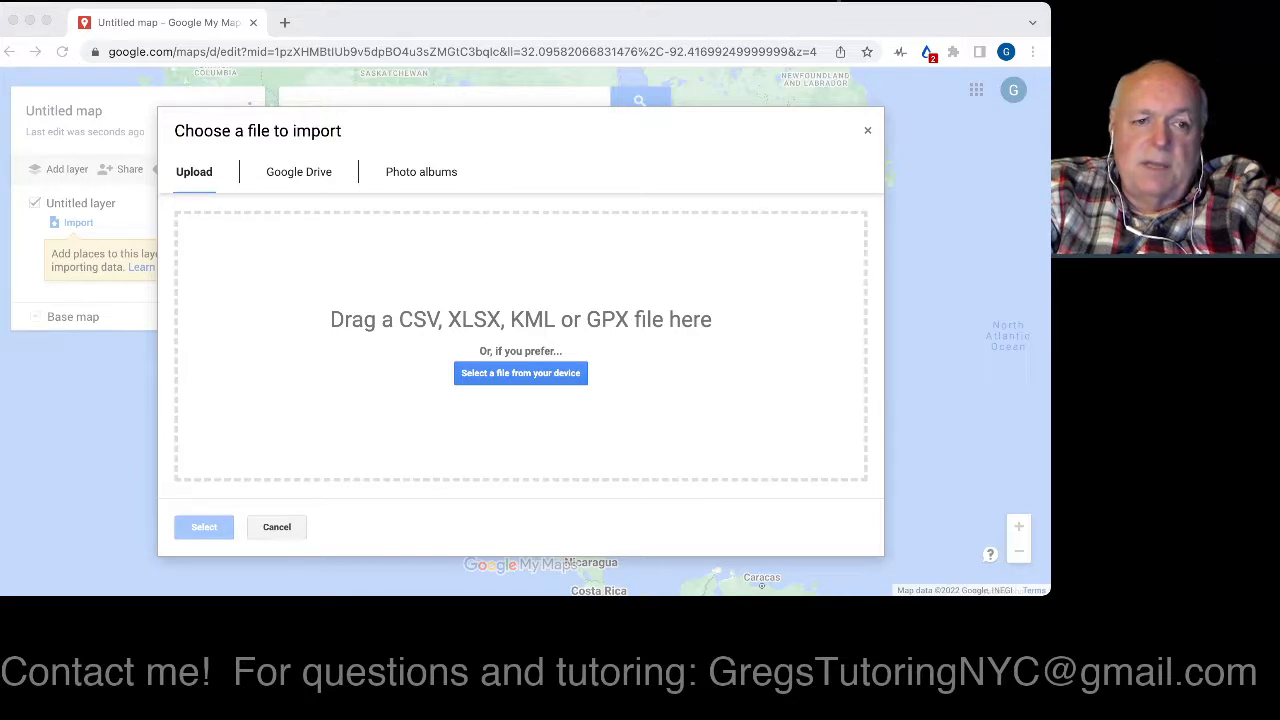
drag(900, 360, 521, 350)
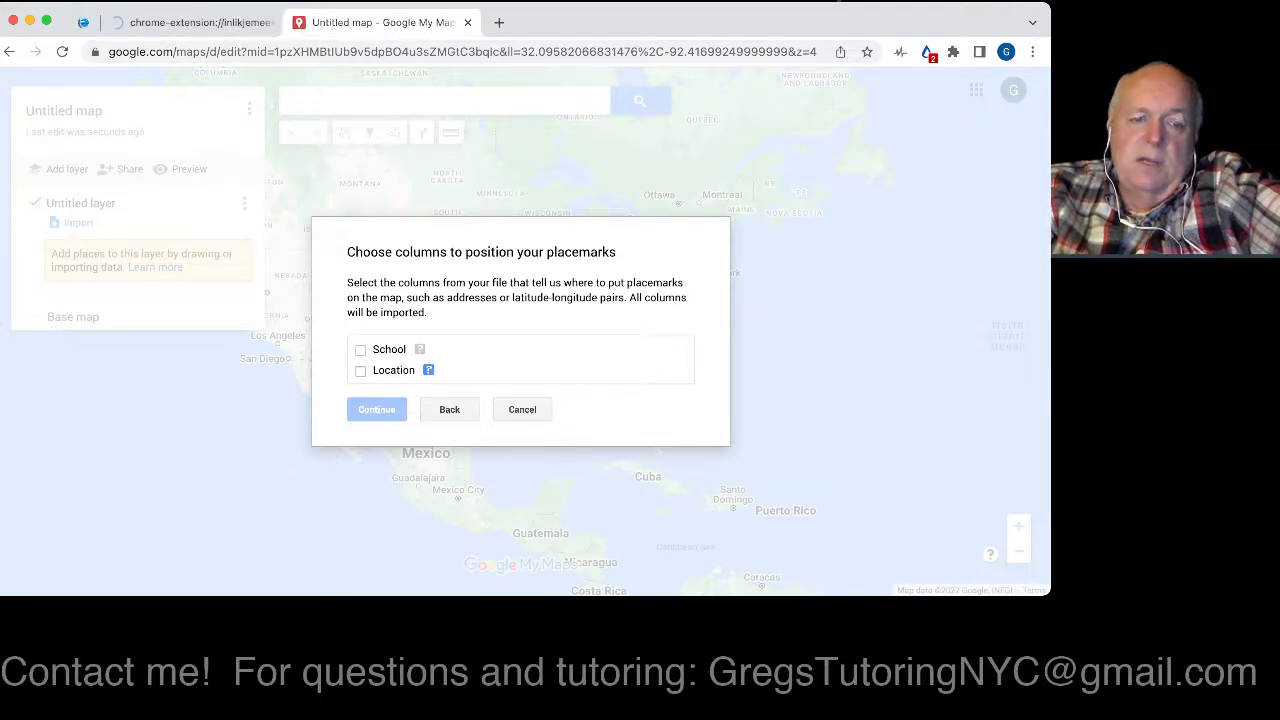
Step: Position the imported placemarks by the Location column and title the markers with the School column
click(360, 370)
click(376, 409)
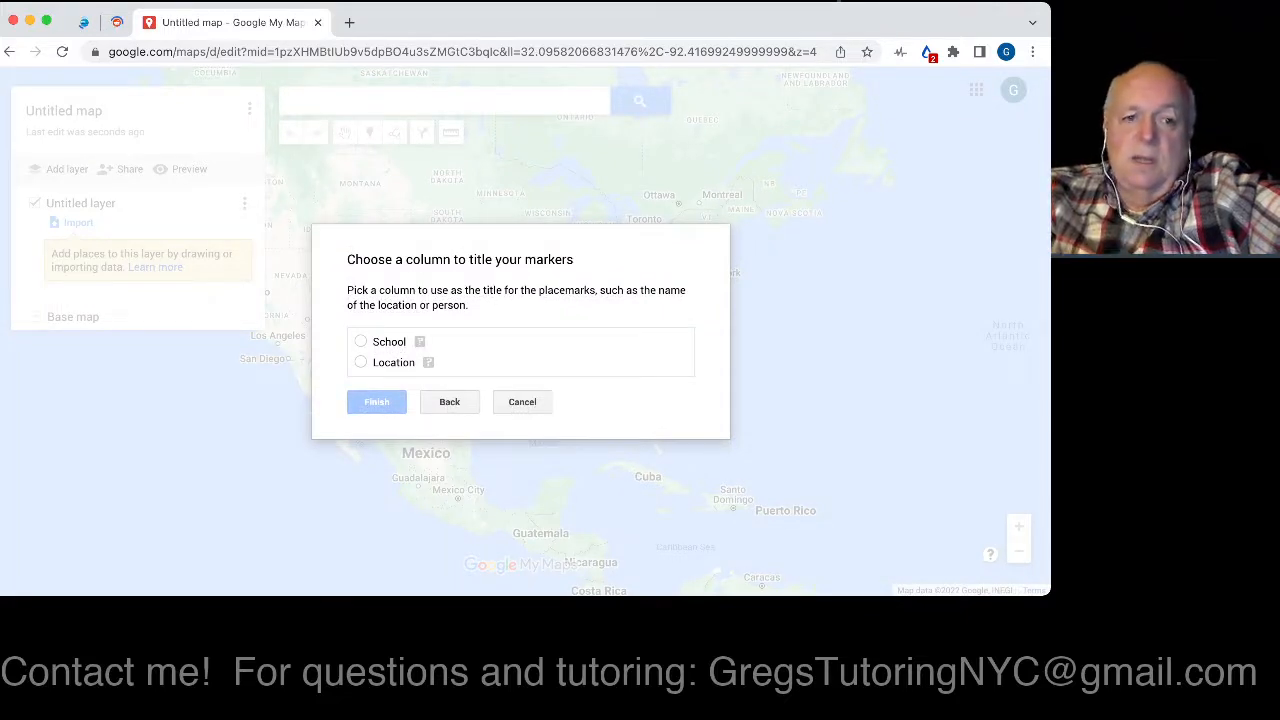
click(361, 342)
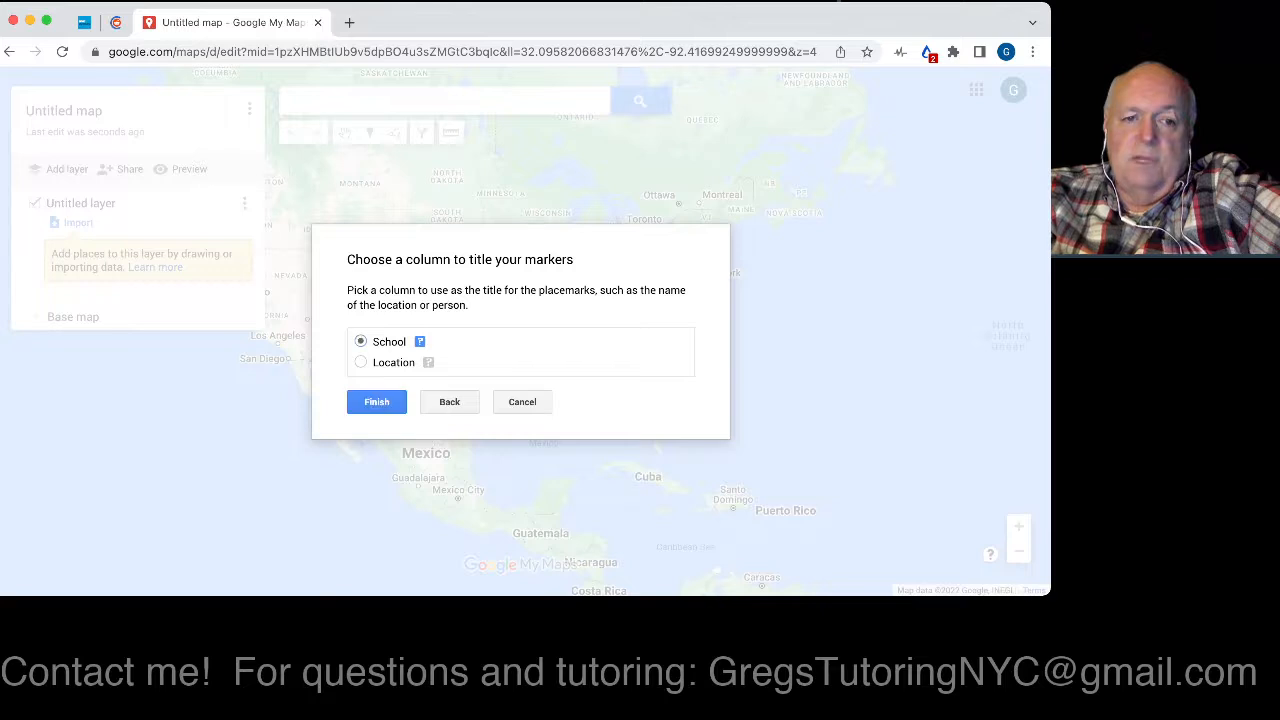
click(376, 401)
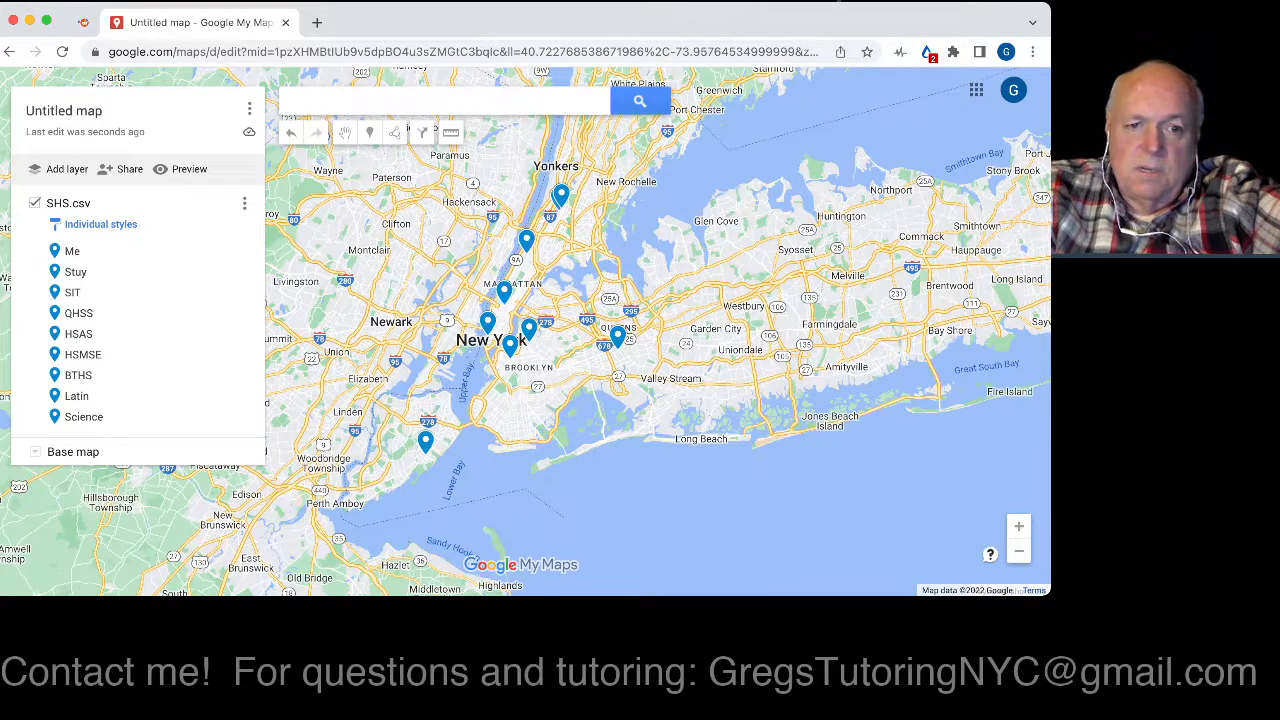
Step: Examine the imported placemarks across Manhattan, Brooklyn and Queens at closer and wider map scales
click(1019, 527)
click(1019, 527)
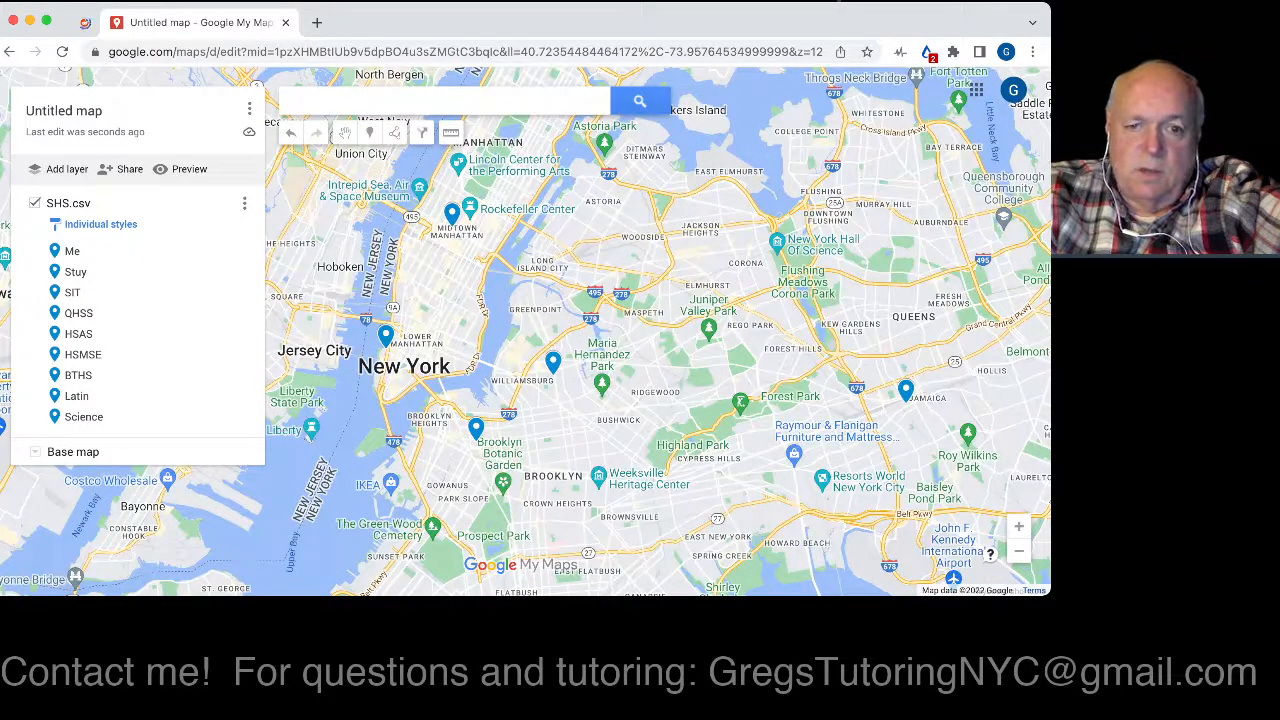
click(1019, 527)
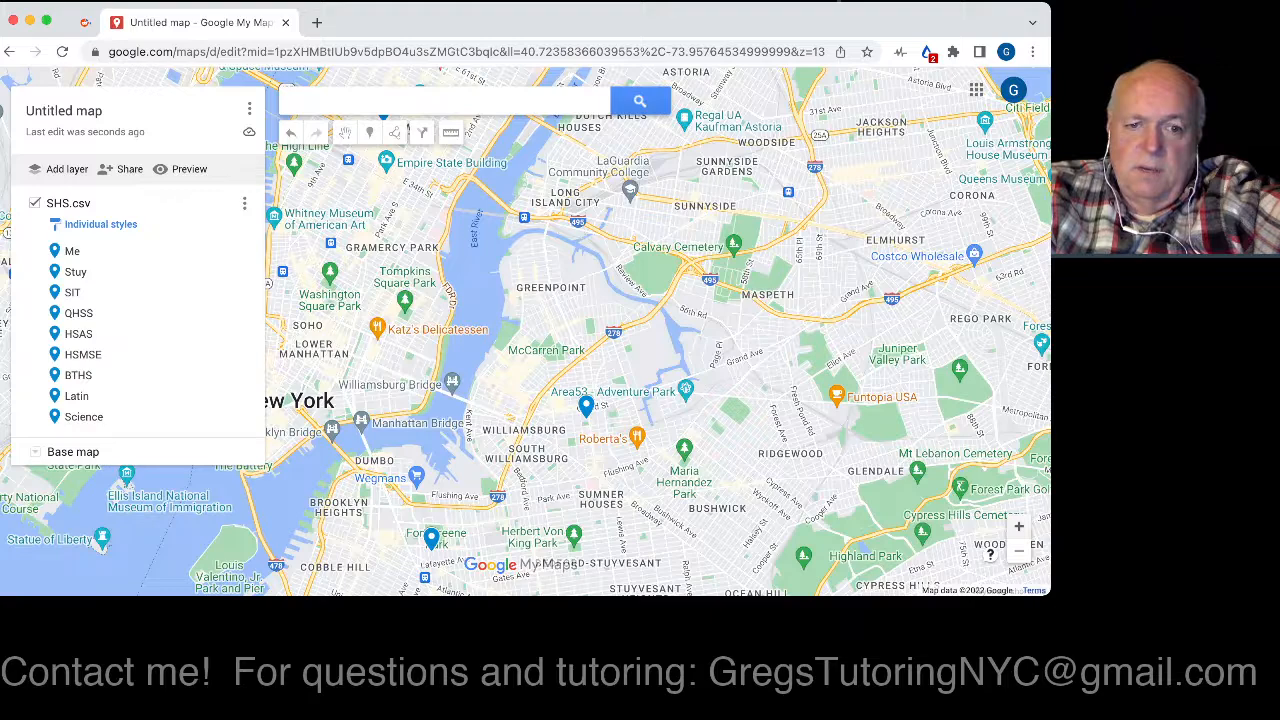
click(1019, 527)
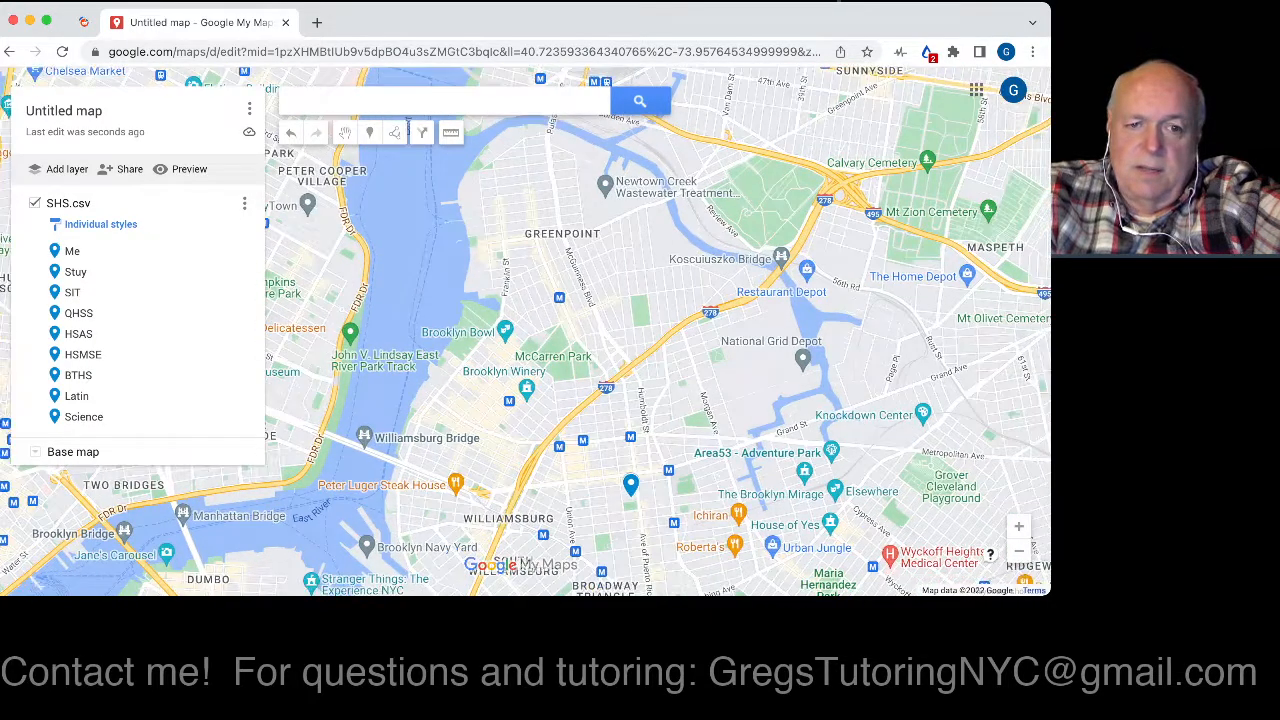
mouse_move(640, 400)
mouse_down()
mouse_move(594, 269)
mouse_move(648, 235)
mouse_up()
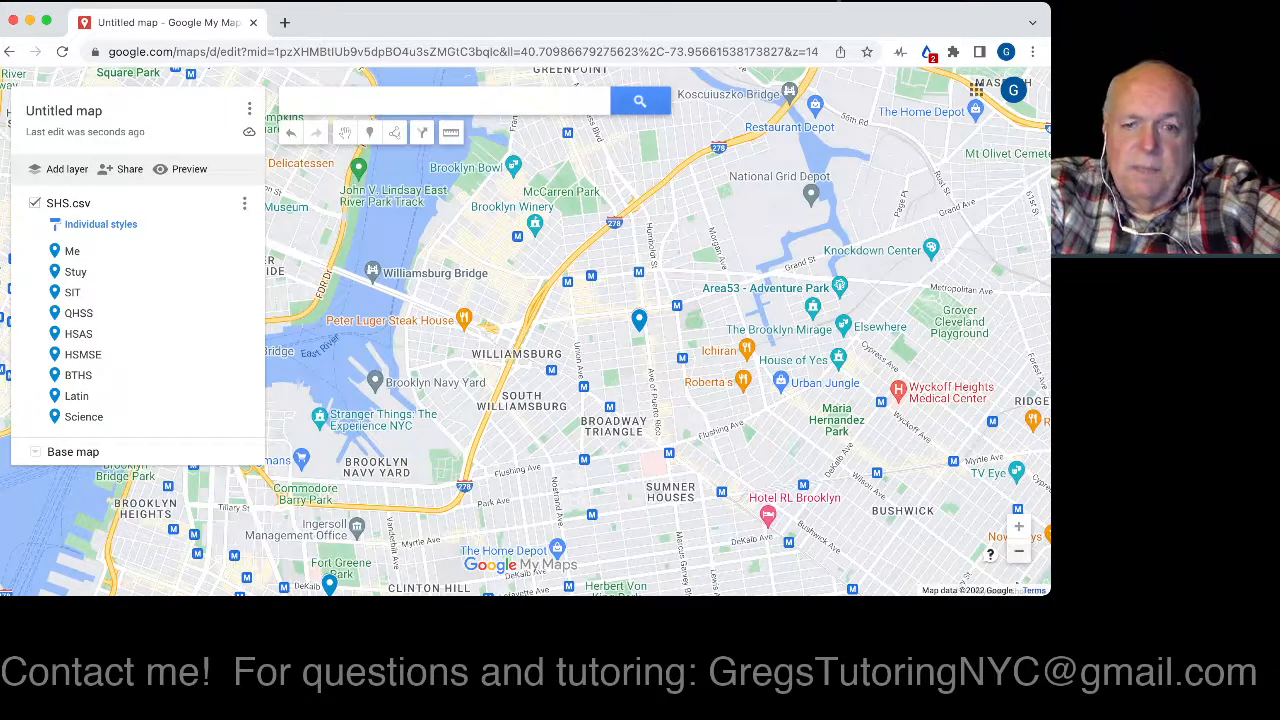
click(1019, 551)
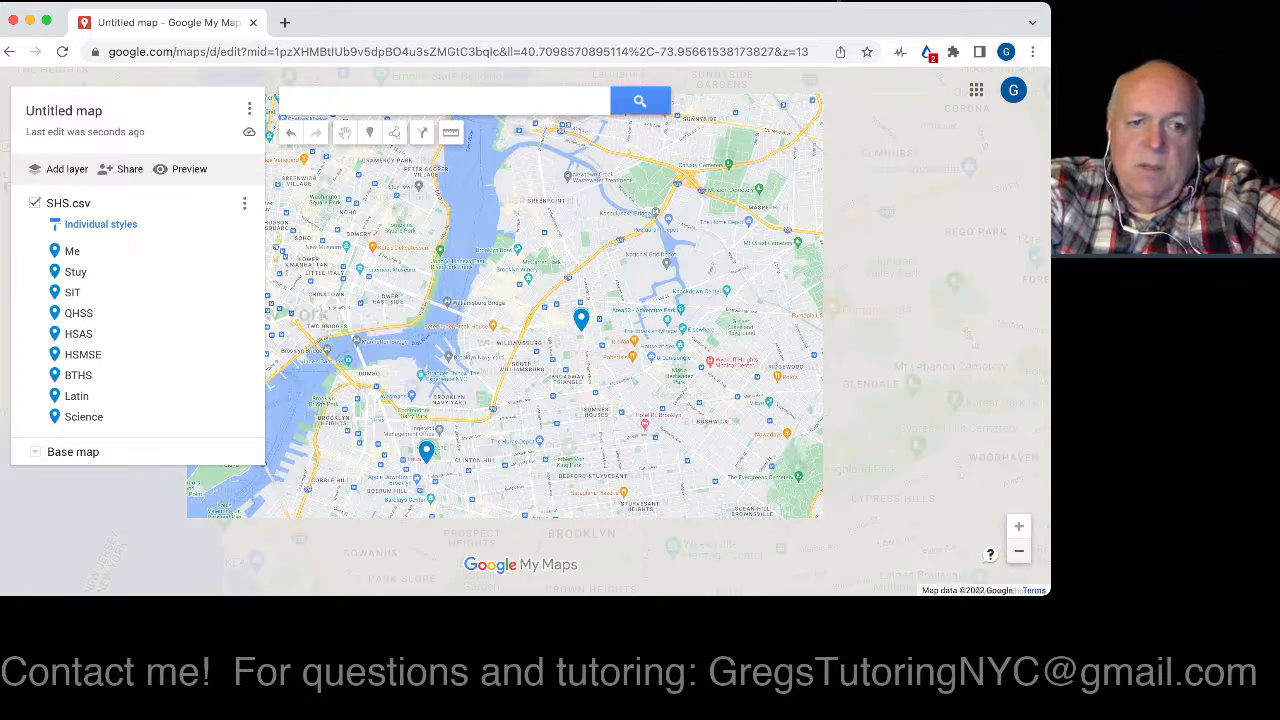
click(1019, 551)
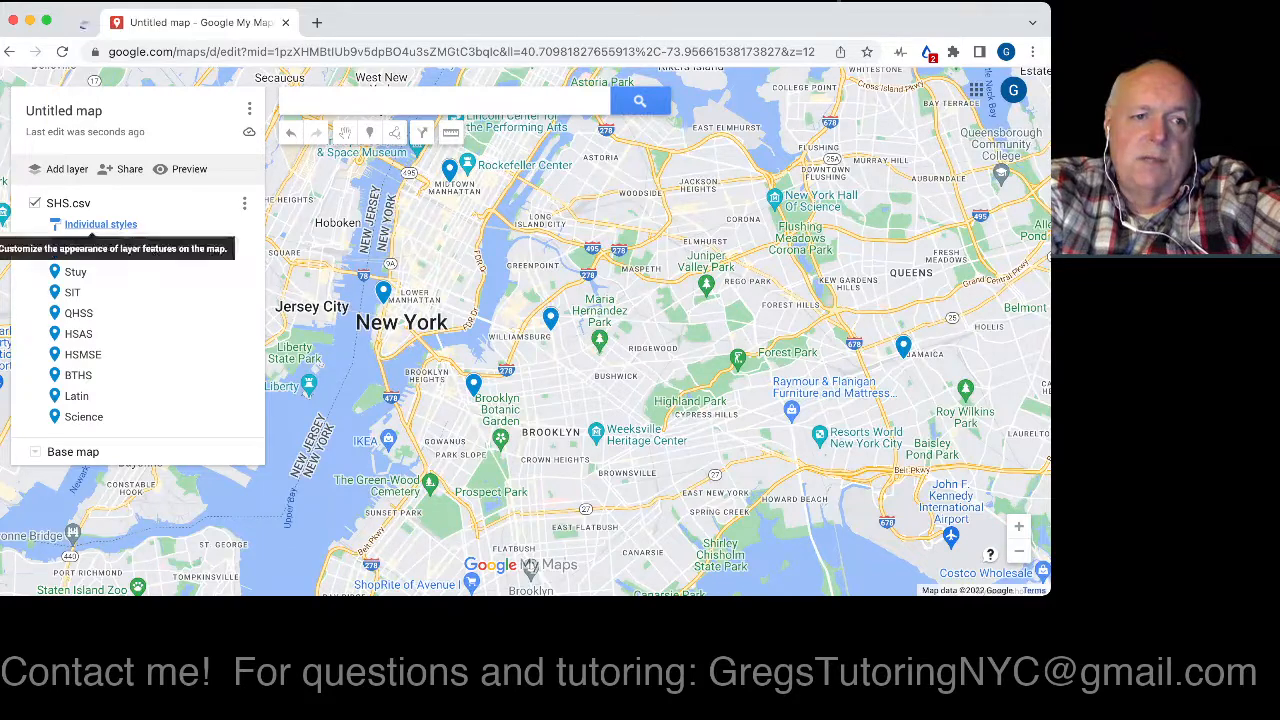
Step: Style the SHS.csv layer's places as a sequence of numbers
click(100, 224)
click(157, 229)
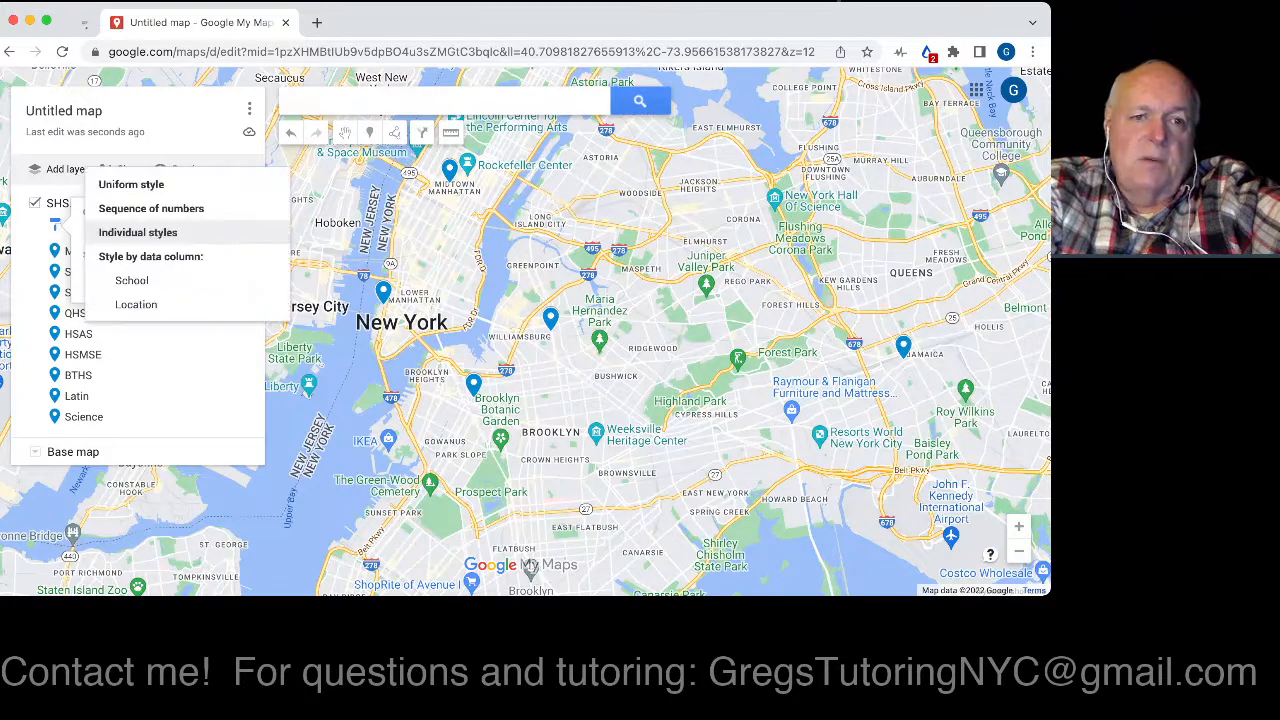
click(151, 208)
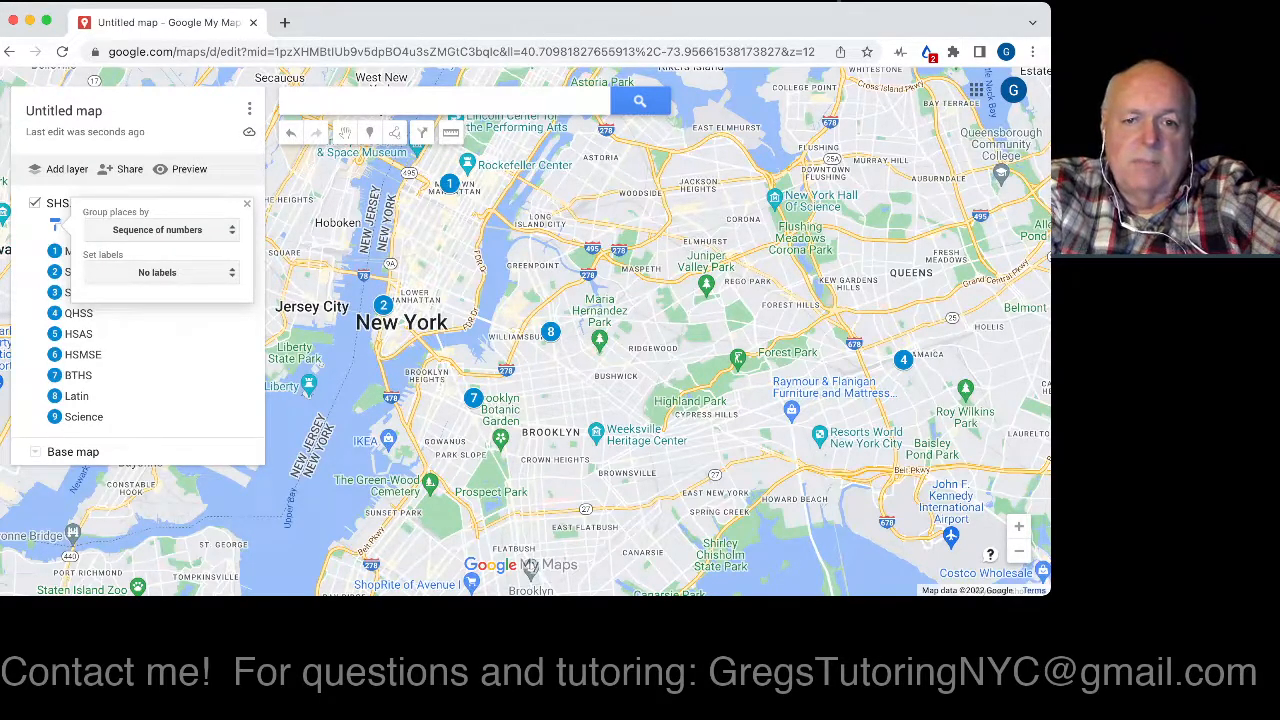
Step: Change the numbered markers' color to RGB (194, 24, 91), starting from the Me placemark
click(1018, 551)
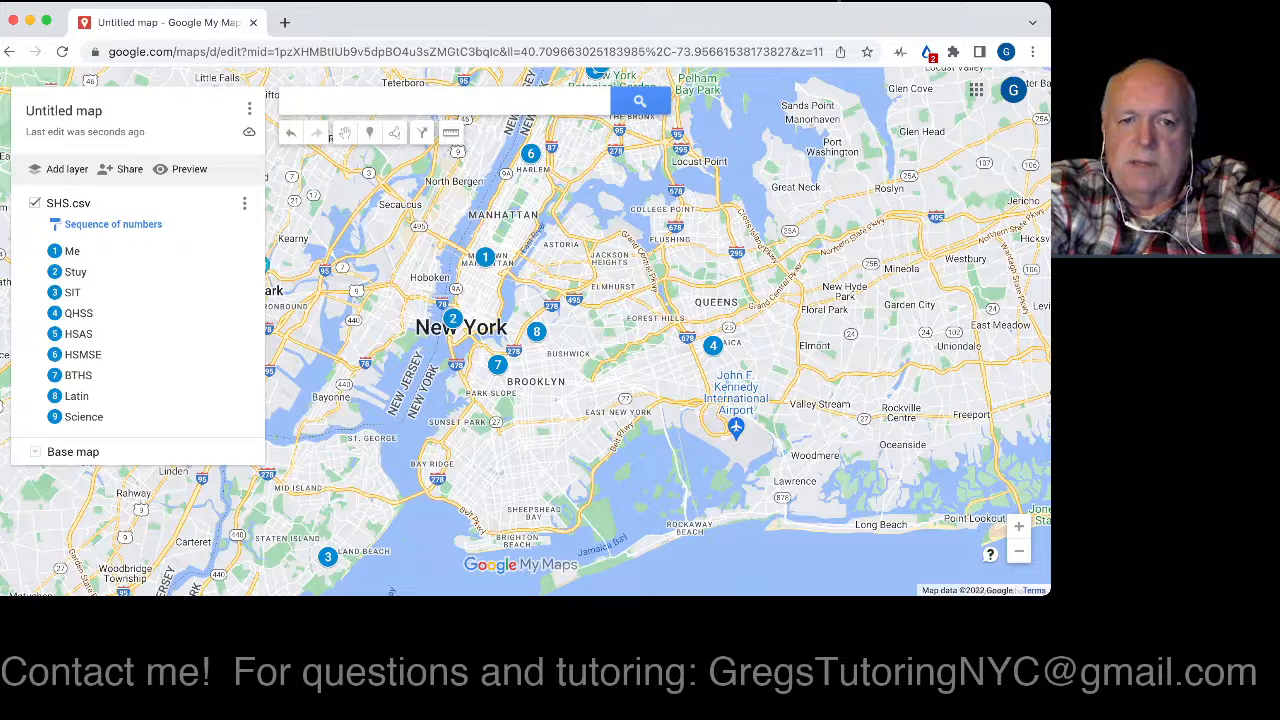
drag(600, 300, 599, 389)
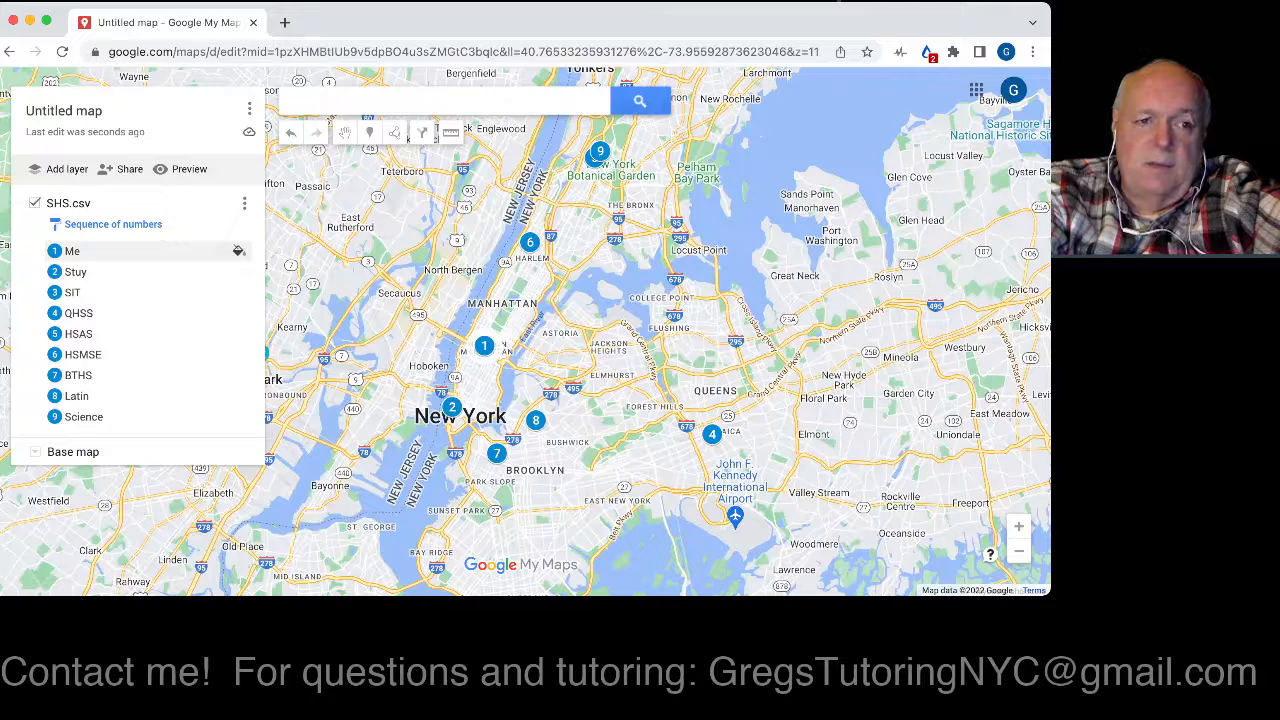
click(238, 251)
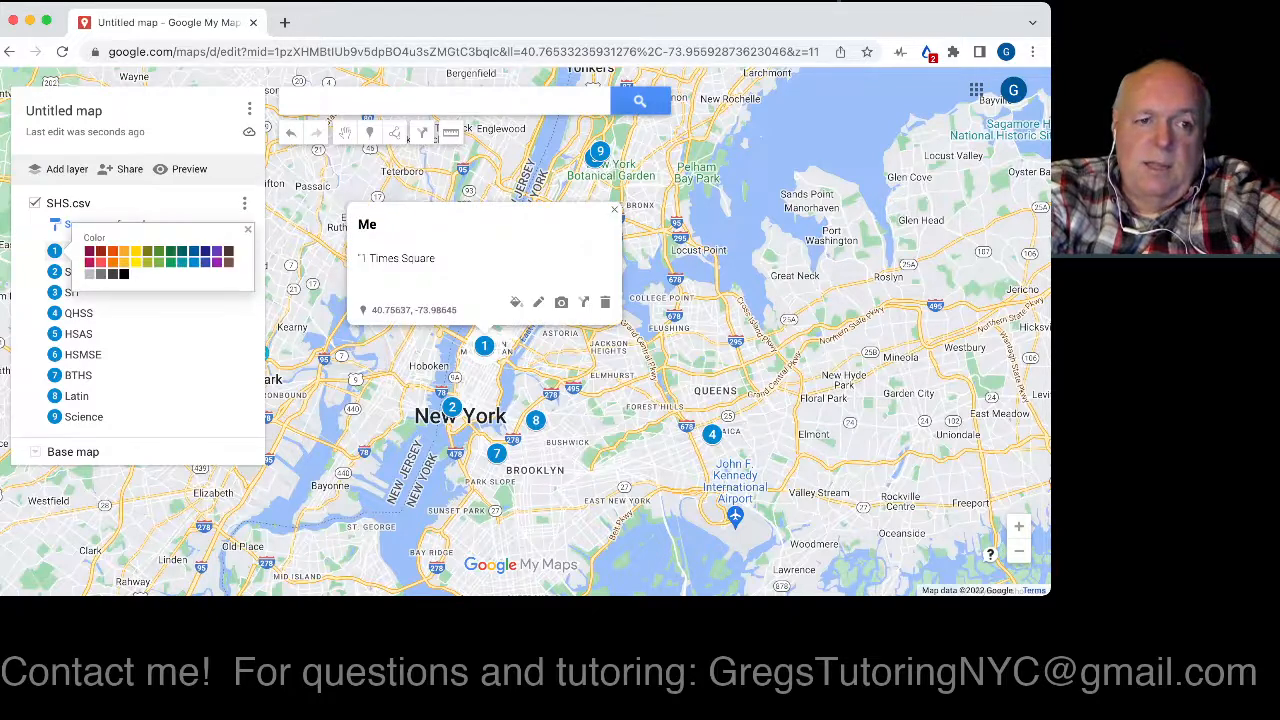
click(248, 230)
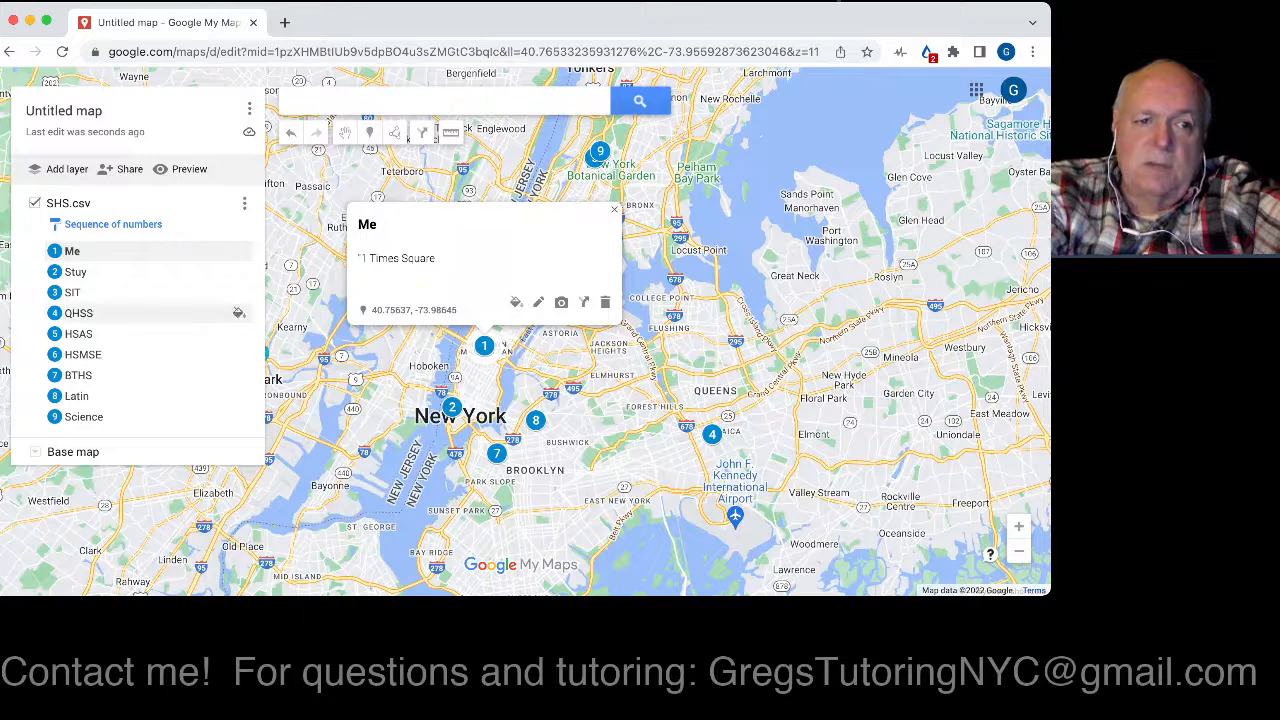
click(238, 251)
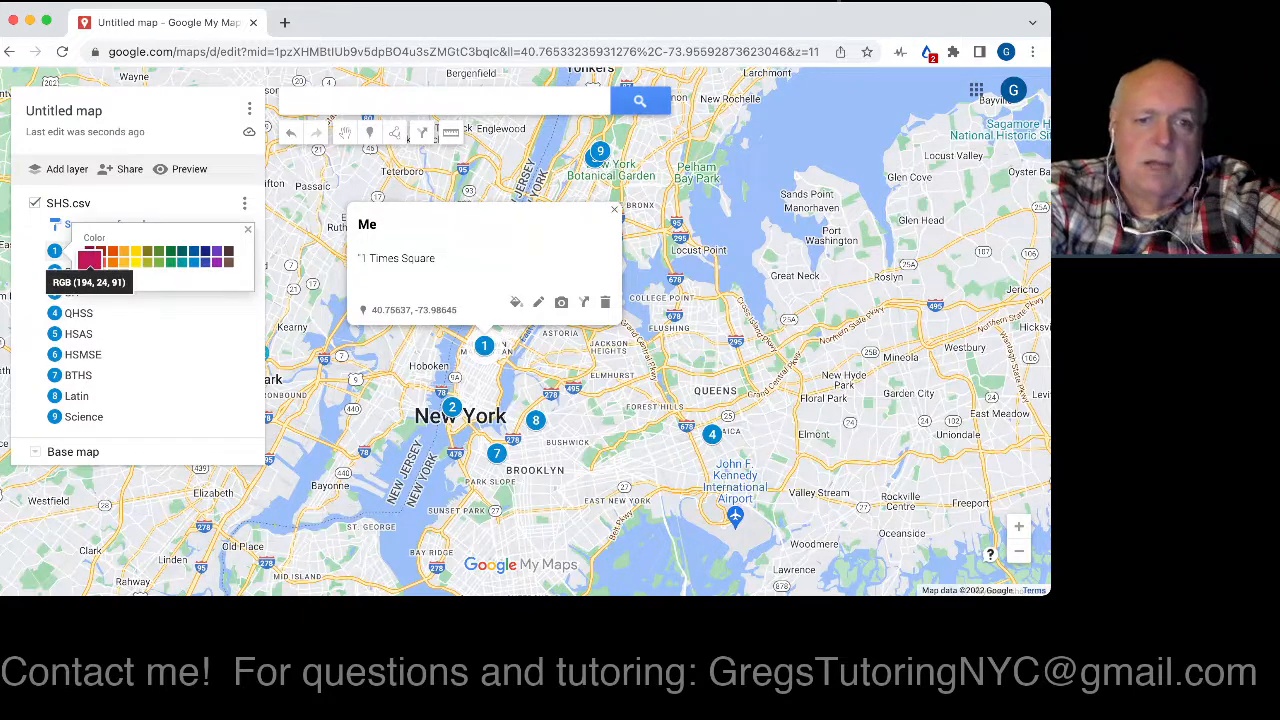
click(89, 261)
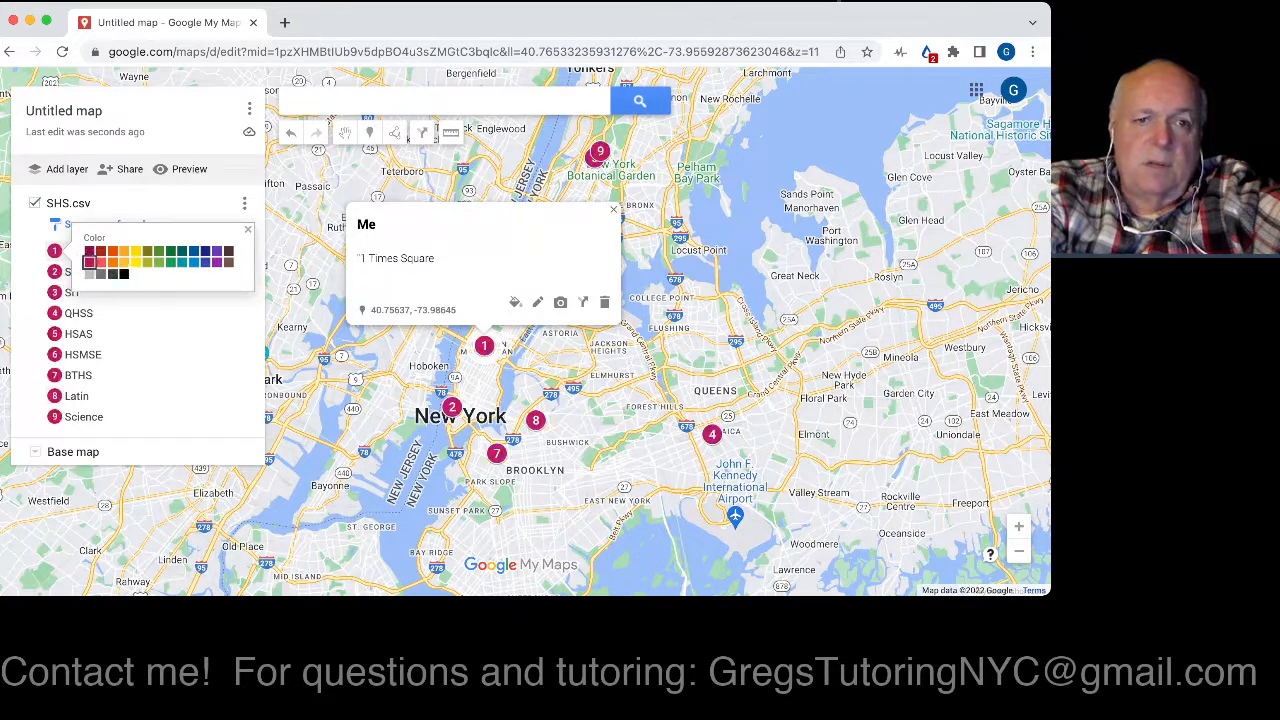
key(Escape)
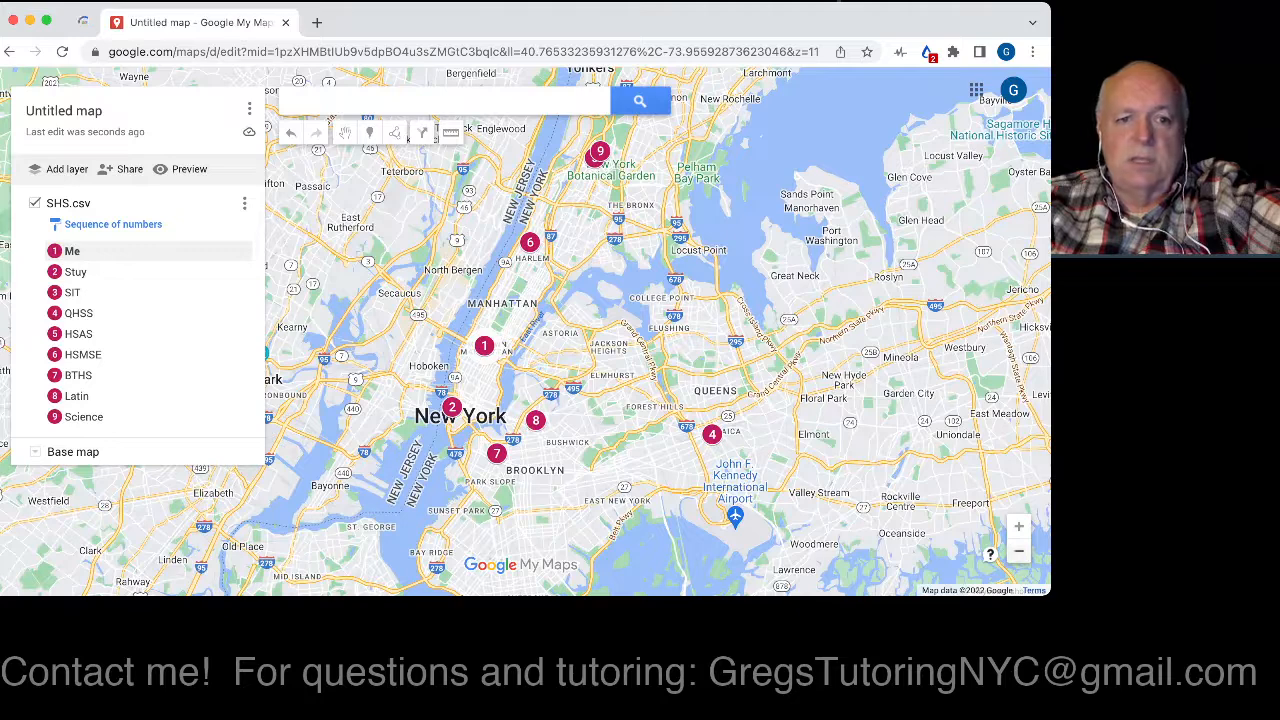
Step: Label the numbered markers with the School column and check the labels across the New York area
click(1019, 551)
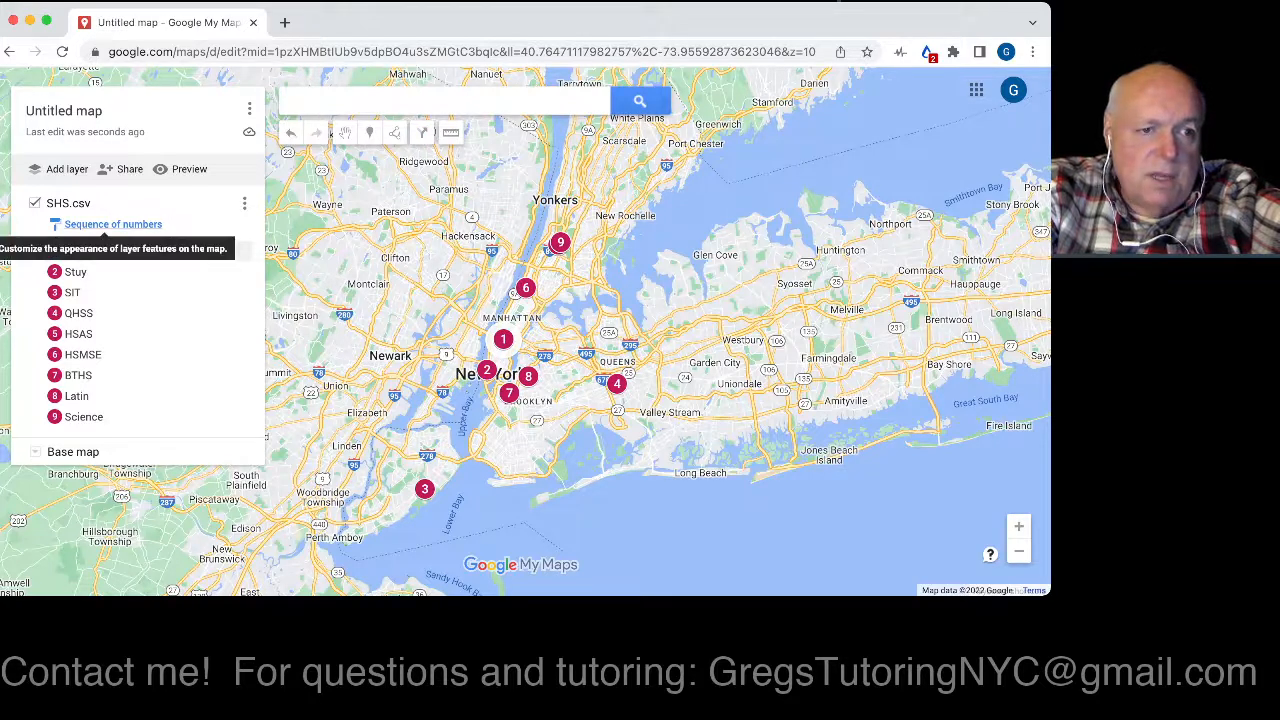
click(113, 224)
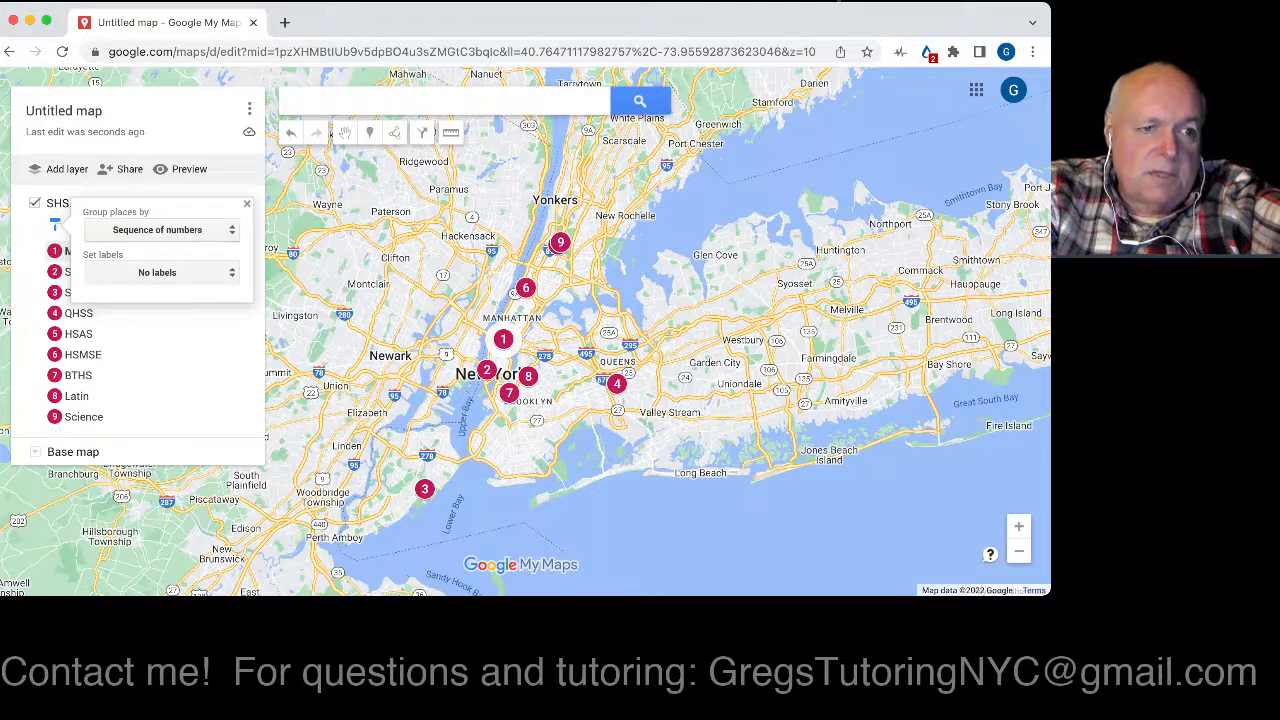
click(247, 204)
click(113, 224)
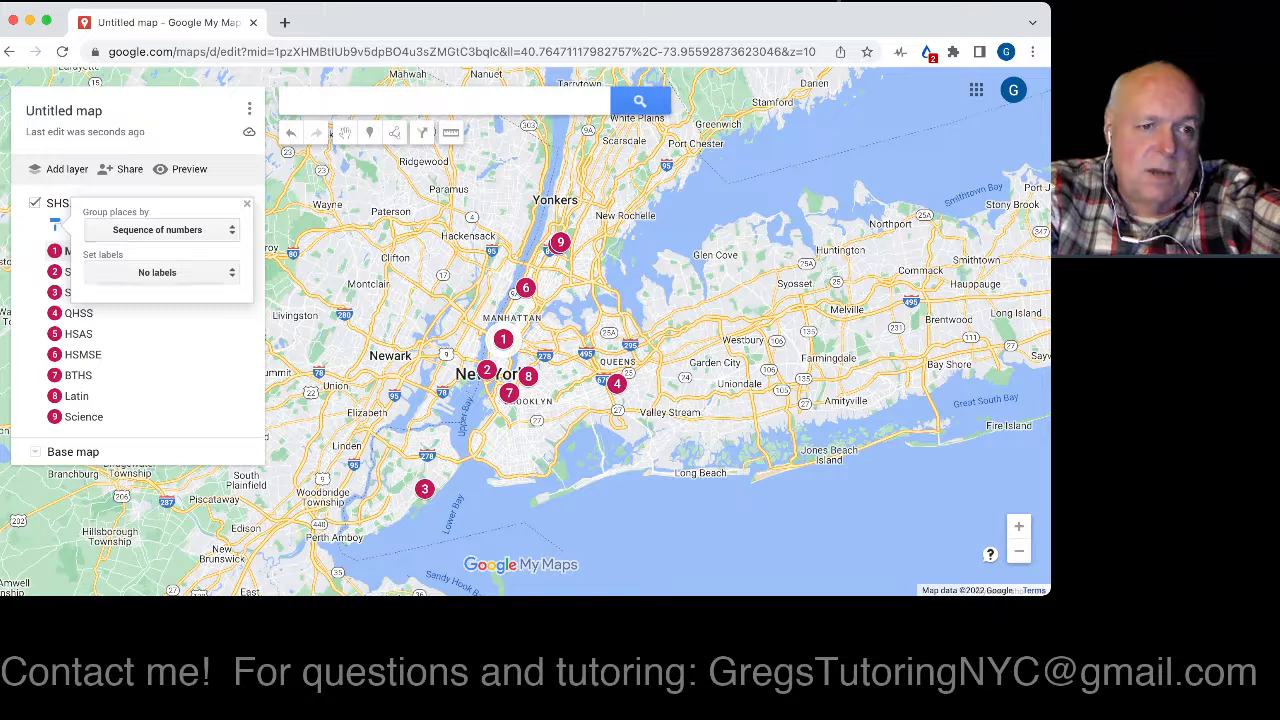
click(157, 272)
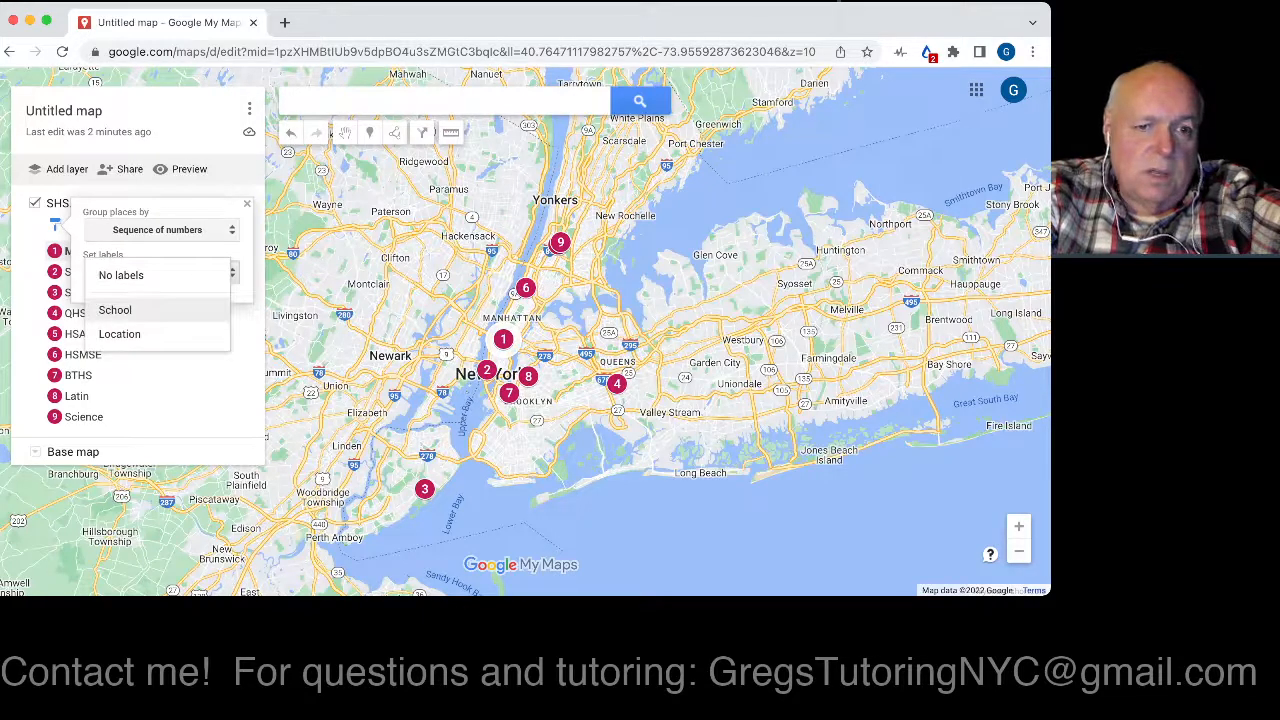
click(115, 310)
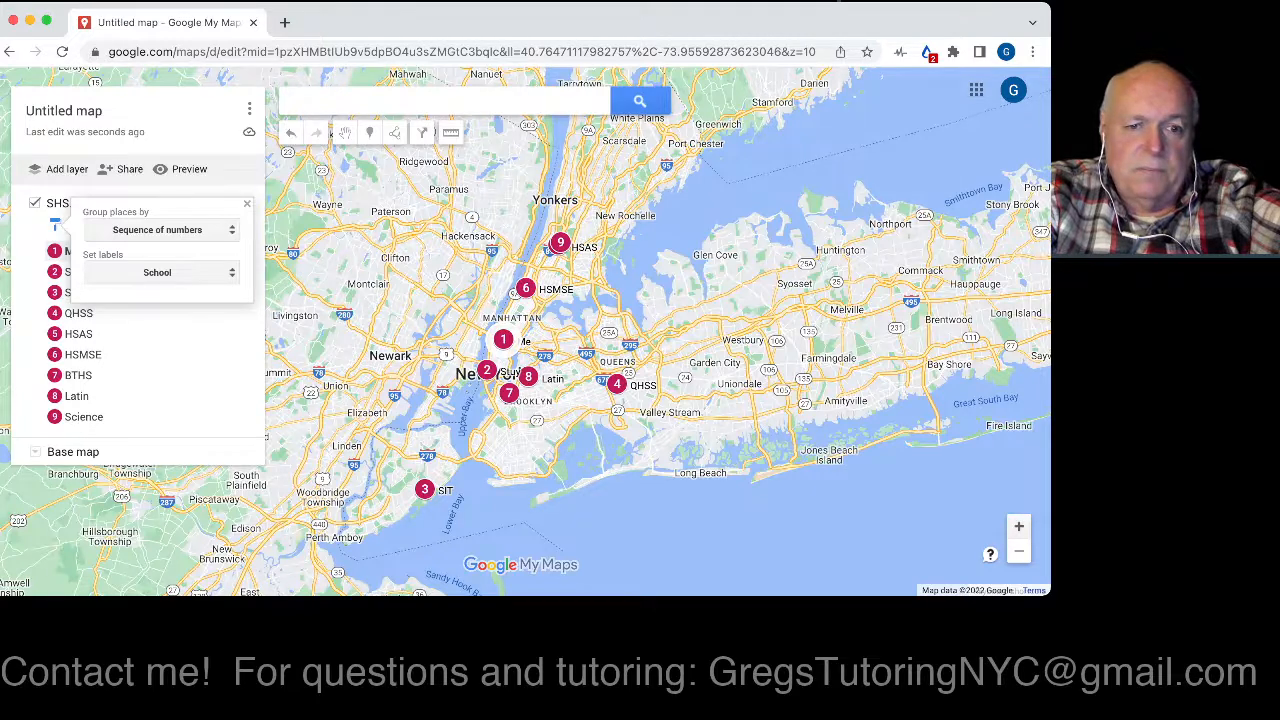
click(1019, 526)
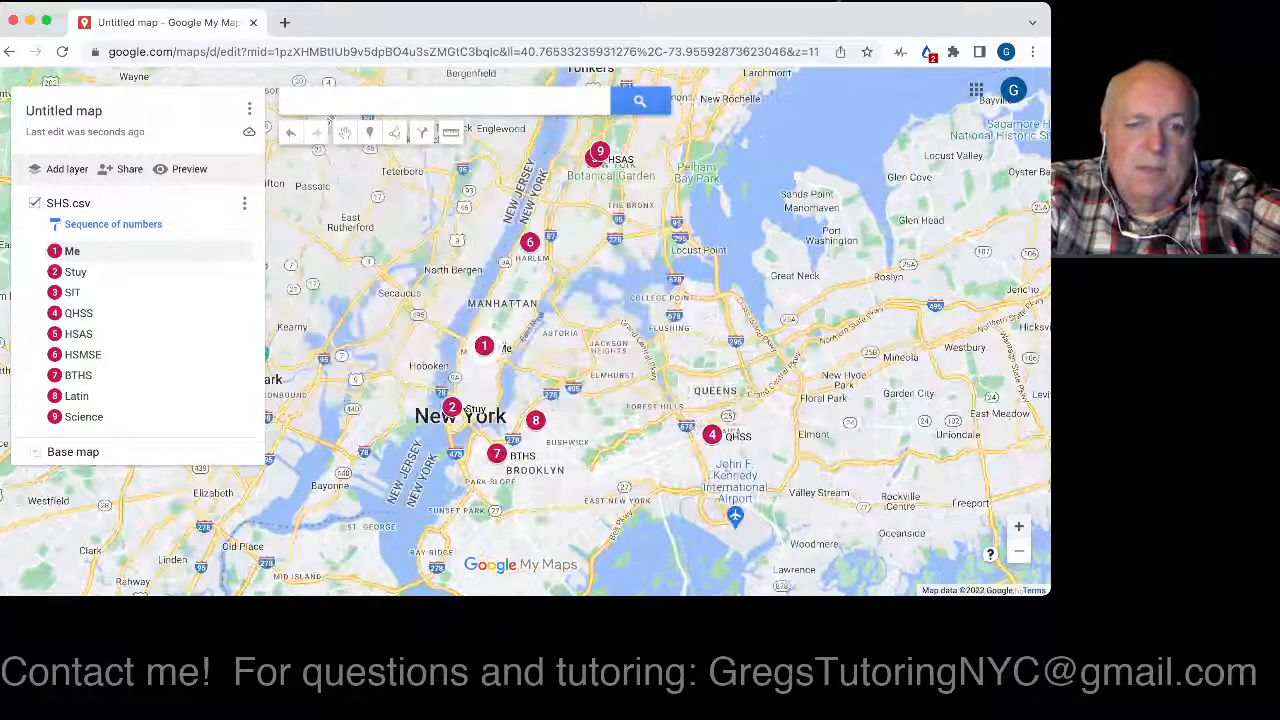
click(1019, 526)
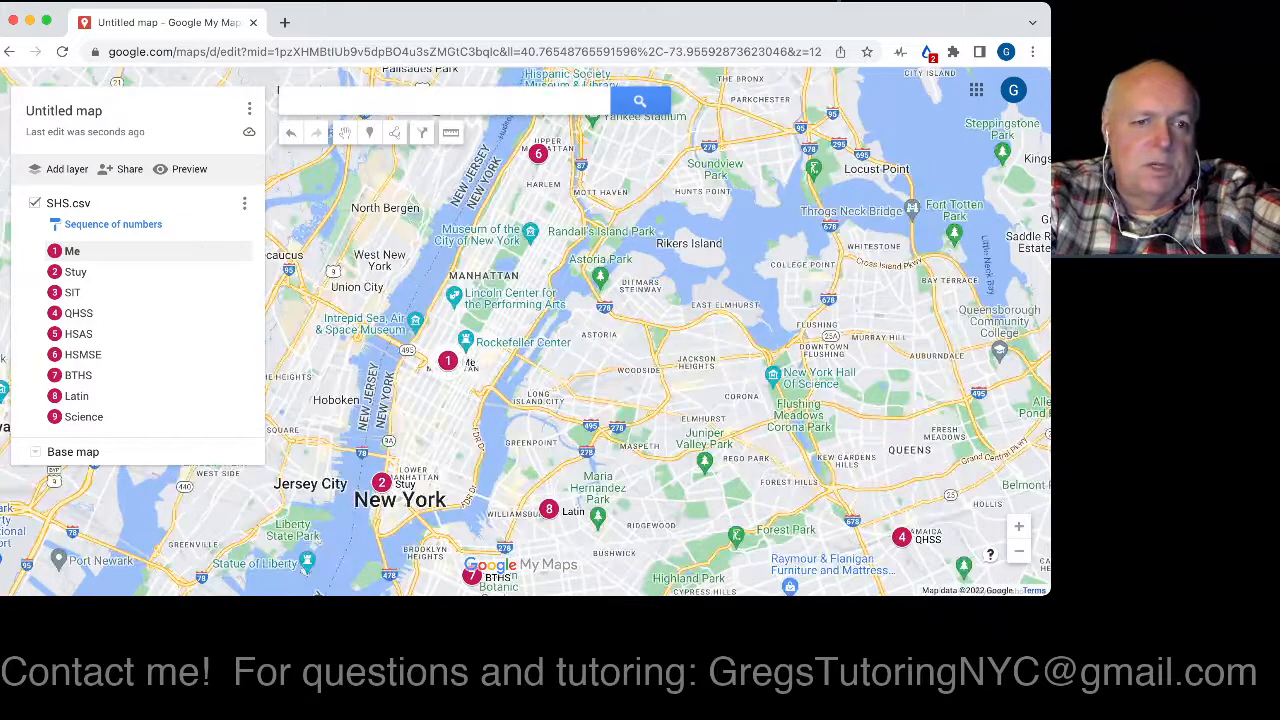
drag(700, 370, 584, 308)
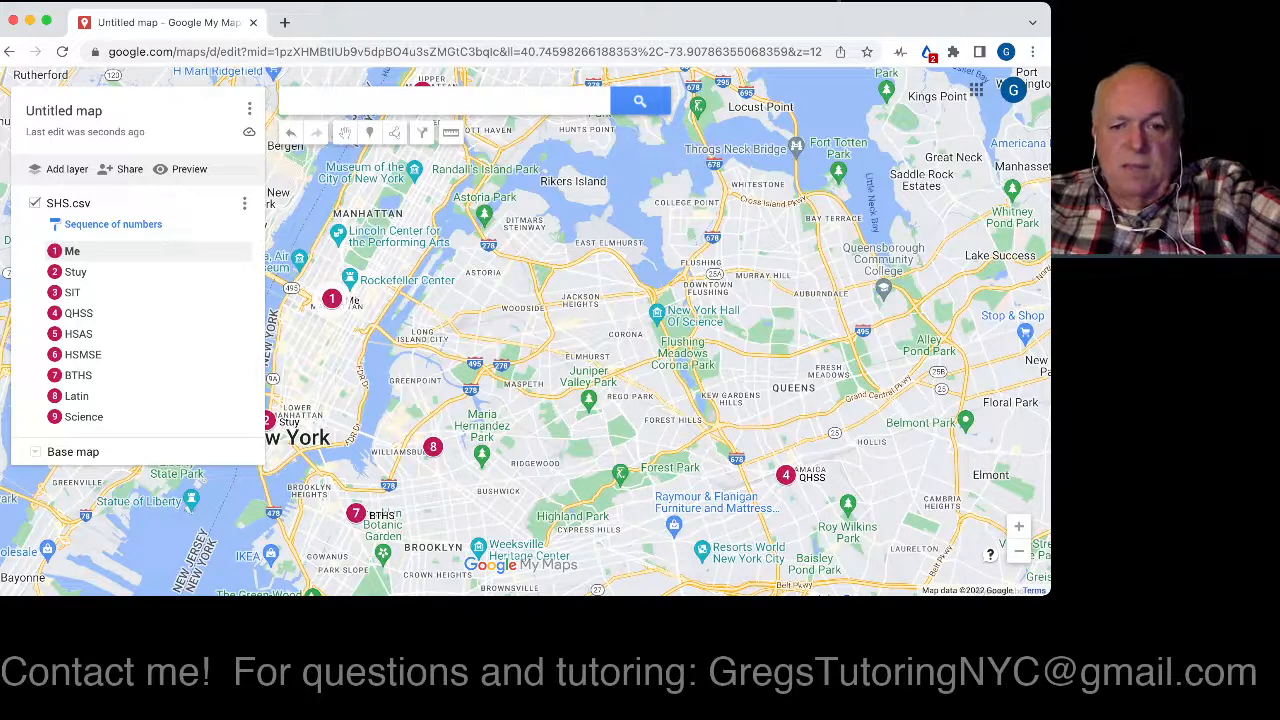
key(super+Tab)
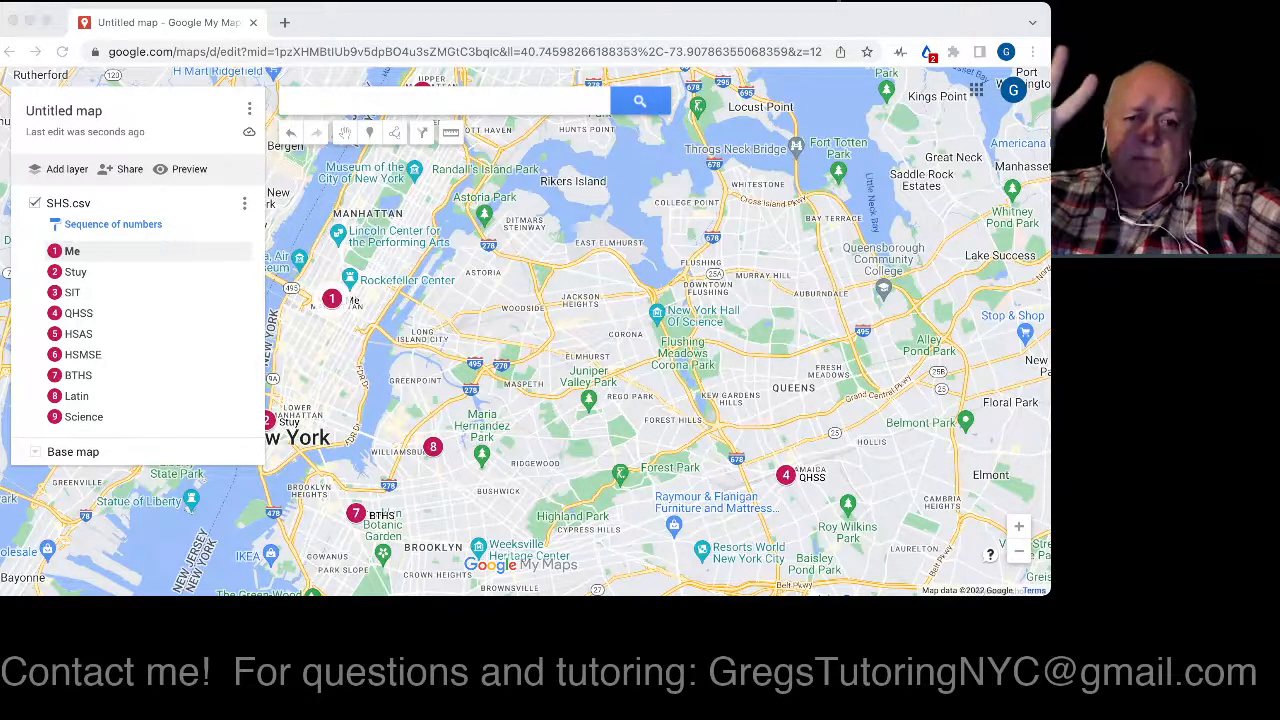